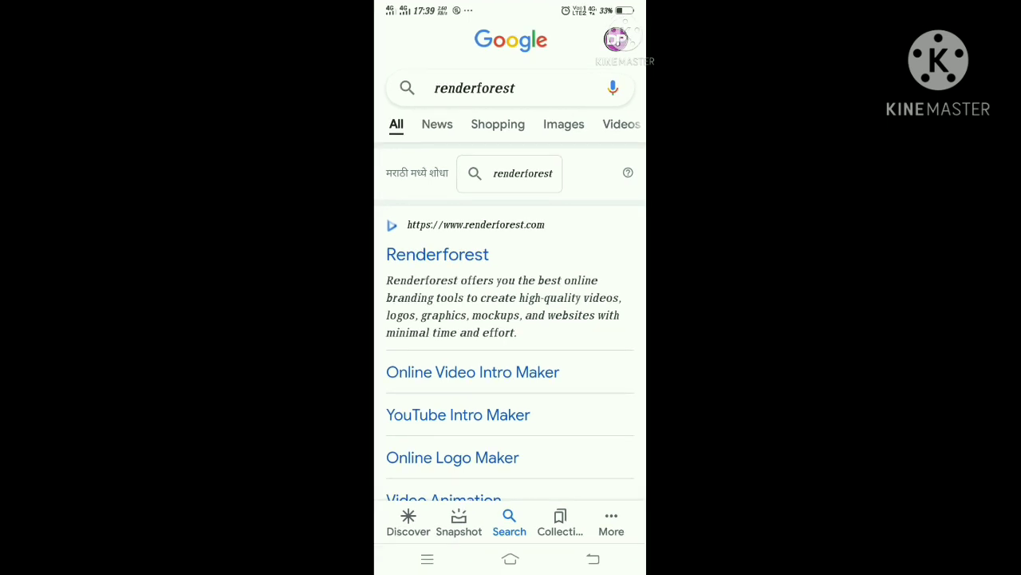
# Go to the Renderforest site, look through its navigation menu, and start creating a YouTube intro.
pyautogui.click(438, 254)
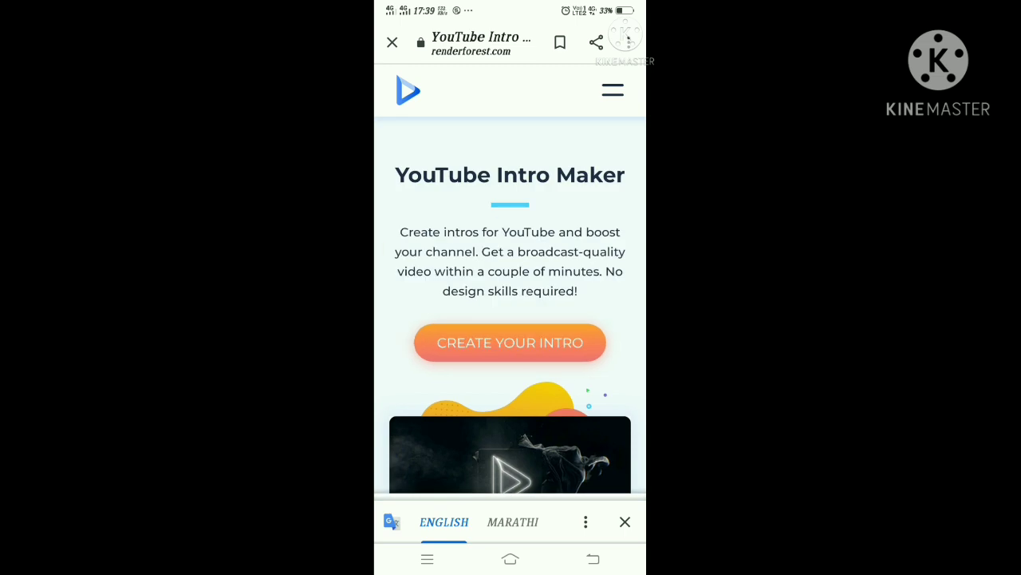
pyautogui.click(613, 91)
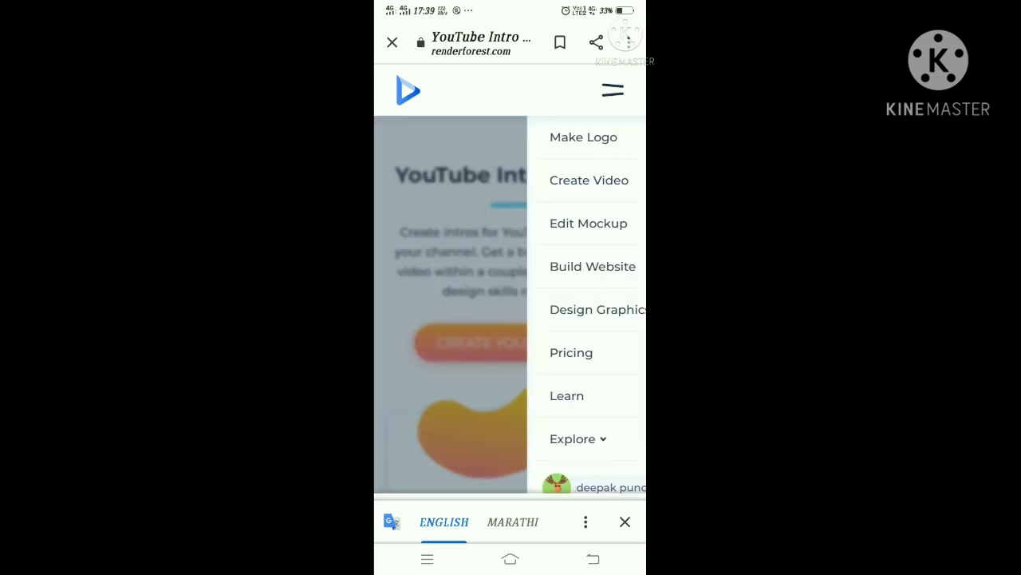
pyautogui.scroll(-2, 546, 303)
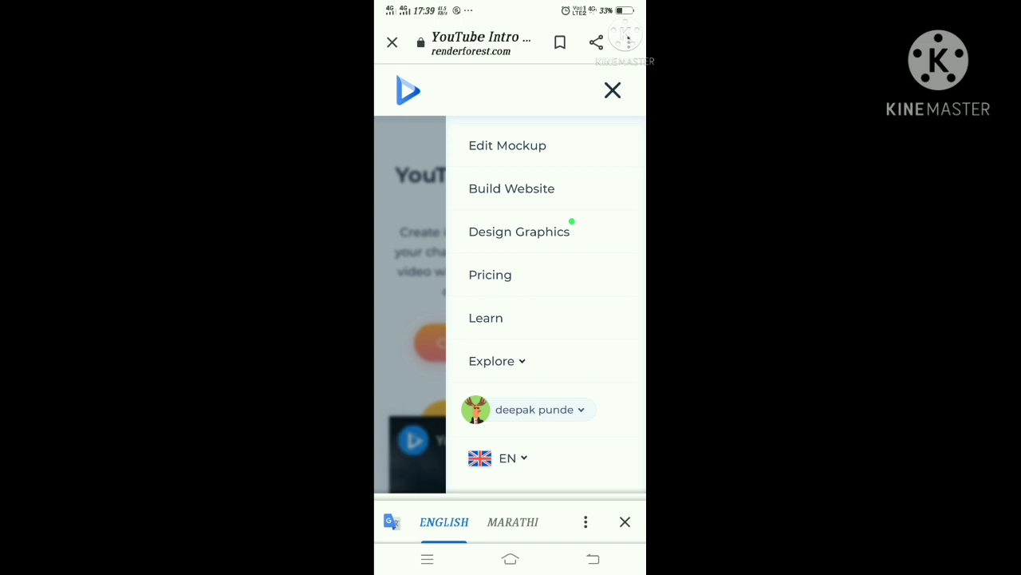
pyautogui.click(612, 90)
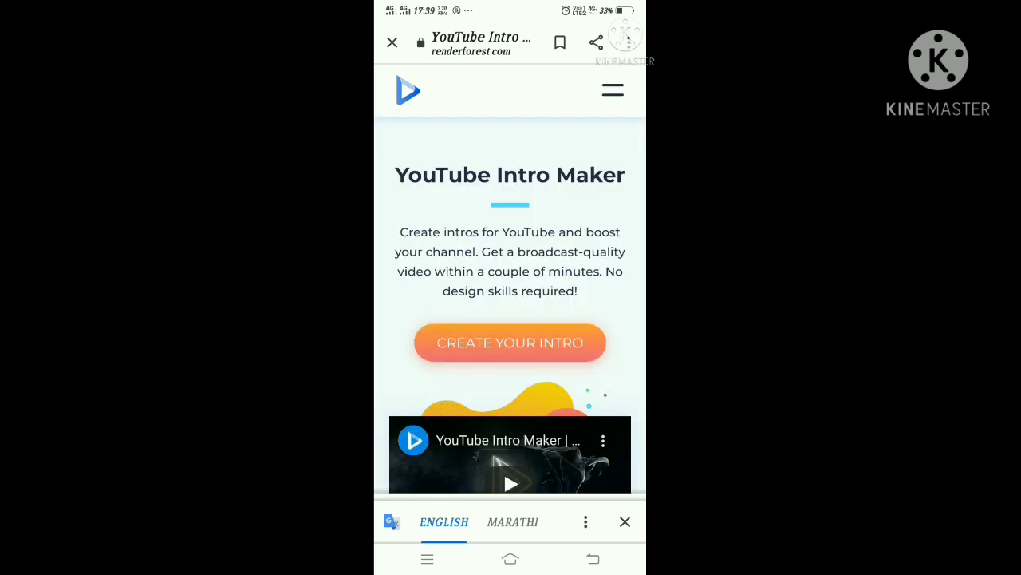
pyautogui.scroll(-2, 510, 319)
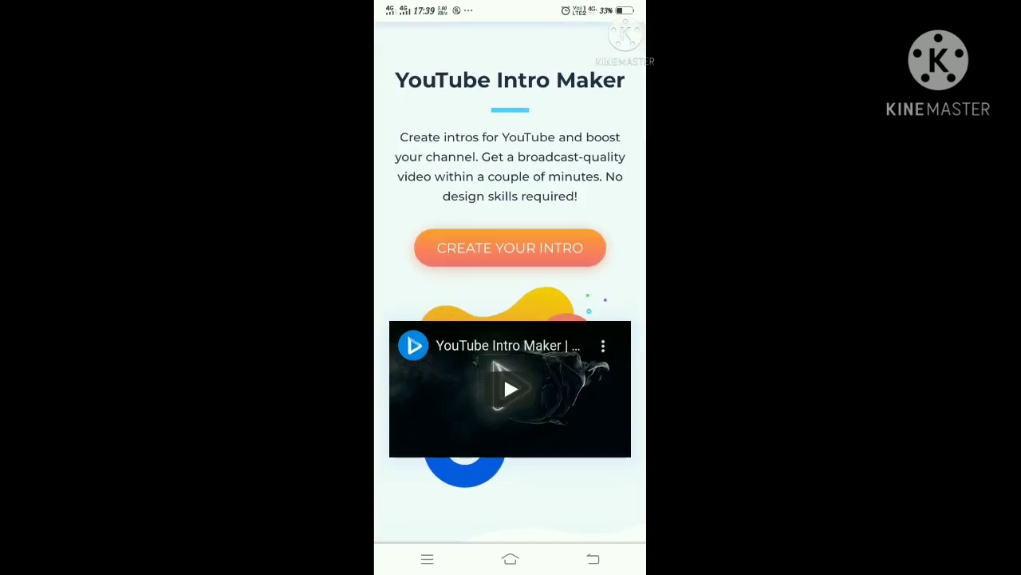
pyautogui.click(510, 247)
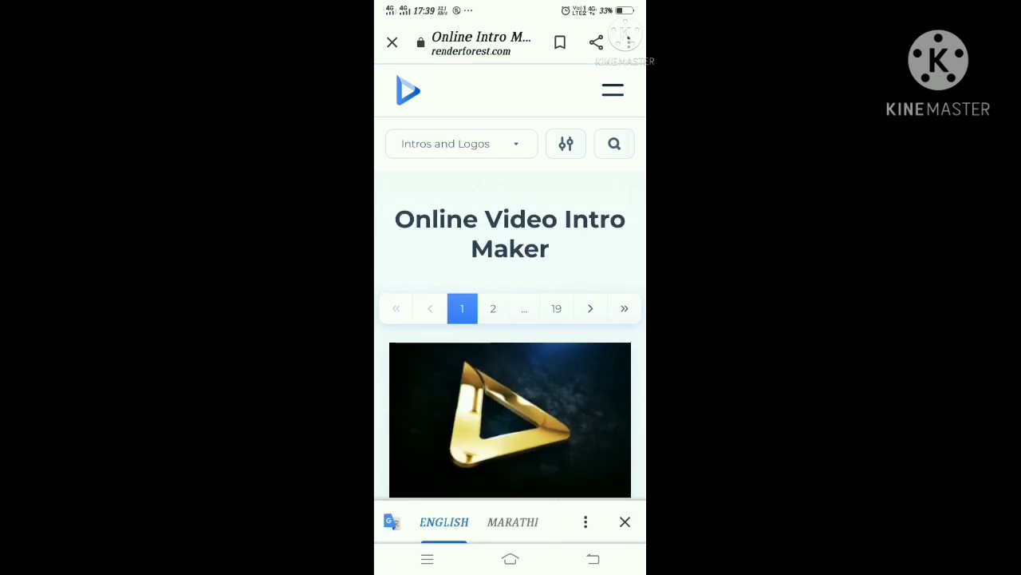
# Scroll the intro template list to find and open Igniting Logo Reveal.
pyautogui.scroll(-10, 510, 319)
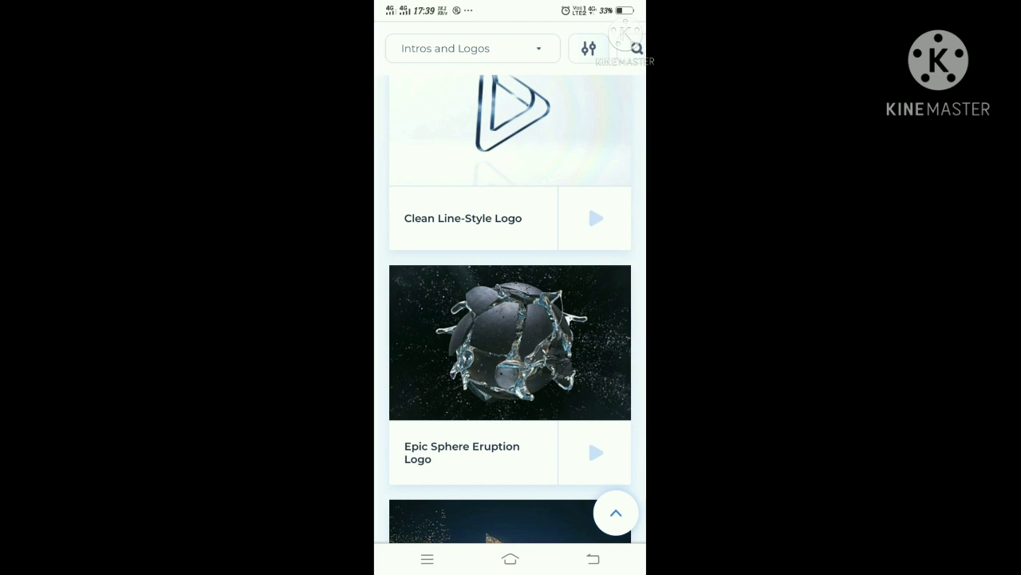
pyautogui.scroll(-6, 510, 320)
pyautogui.scroll(-5, 510, 319)
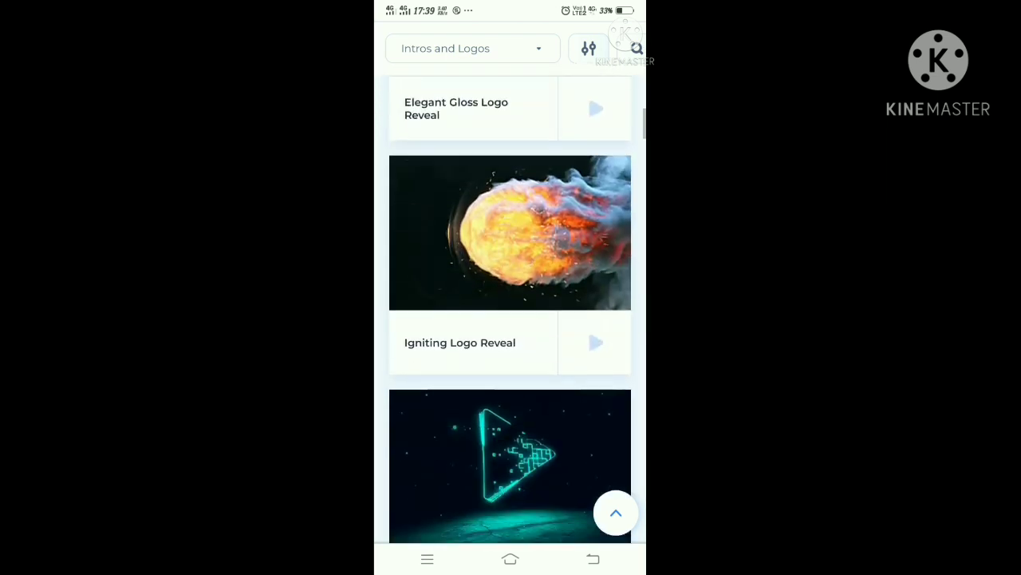
pyautogui.scroll(-3, 510, 319)
pyautogui.scroll(-3, 510, 319)
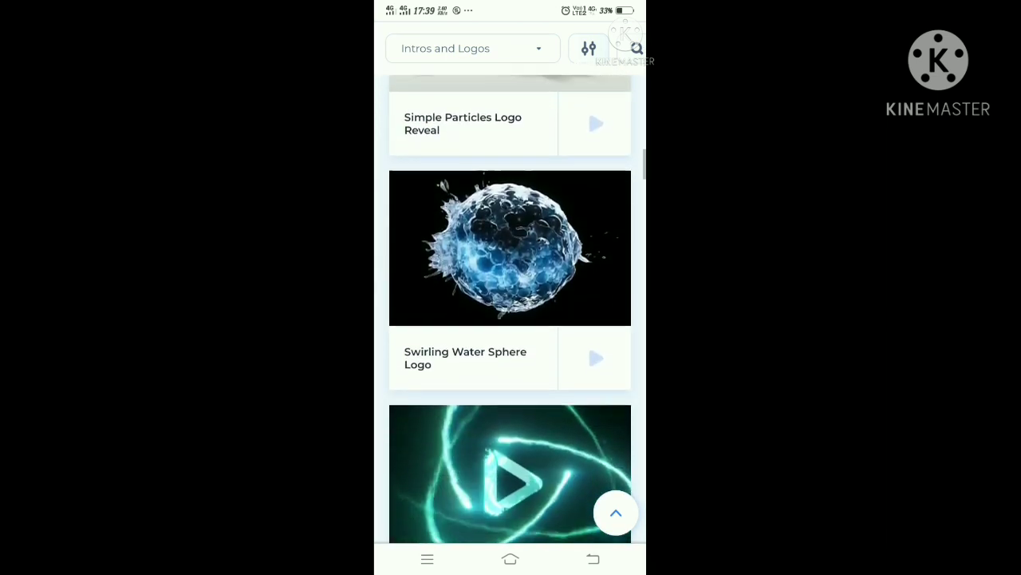
pyautogui.scroll(-4, 510, 319)
pyautogui.scroll(4, 510, 319)
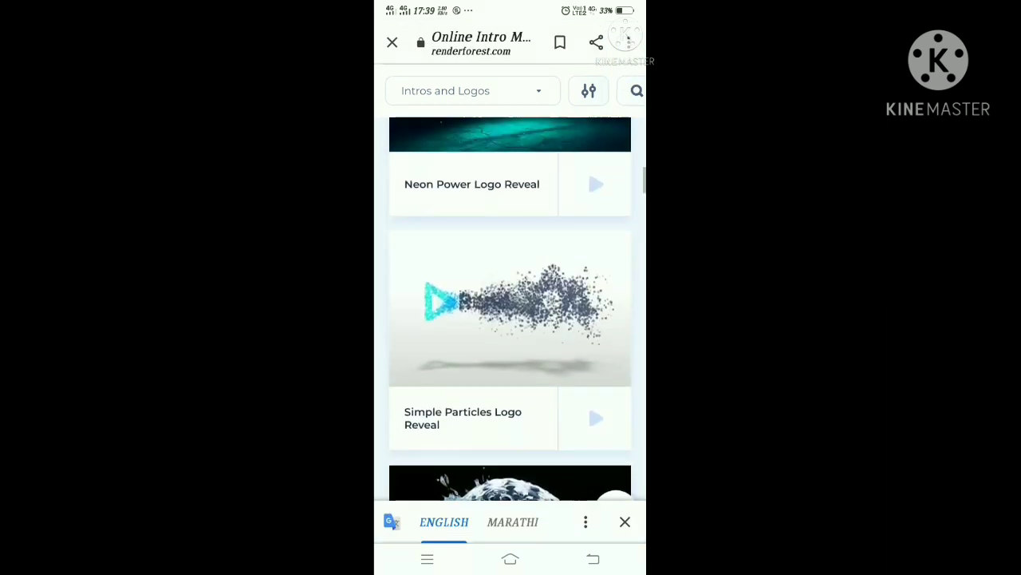
pyautogui.scroll(5, 509, 319)
pyautogui.scroll(3, 509, 320)
pyautogui.scroll(-2, 510, 319)
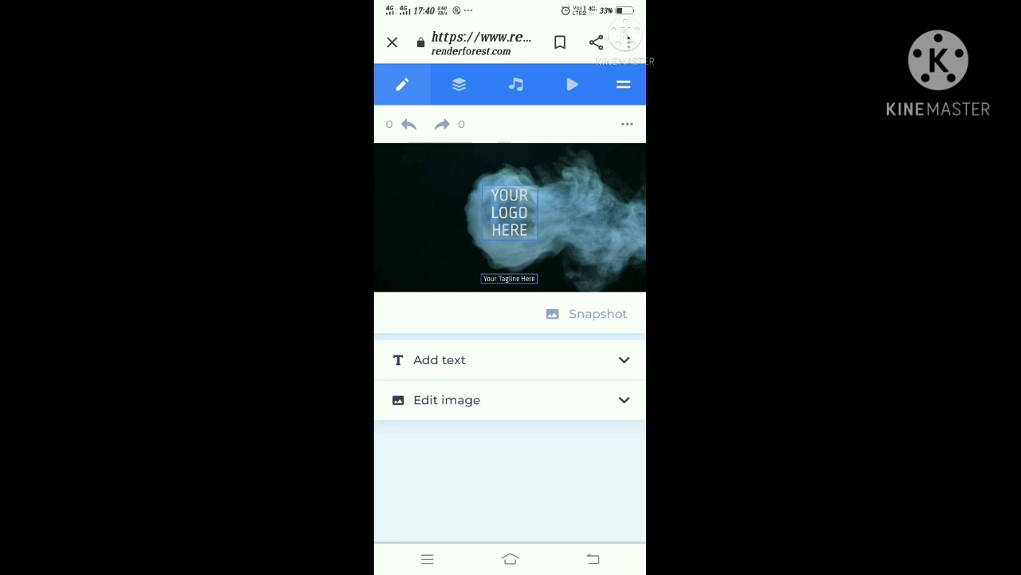
# Replace the YOUR LOGO HERE placeholder with the purple DP logo uploaded from the phone.
pyautogui.click(509, 213)
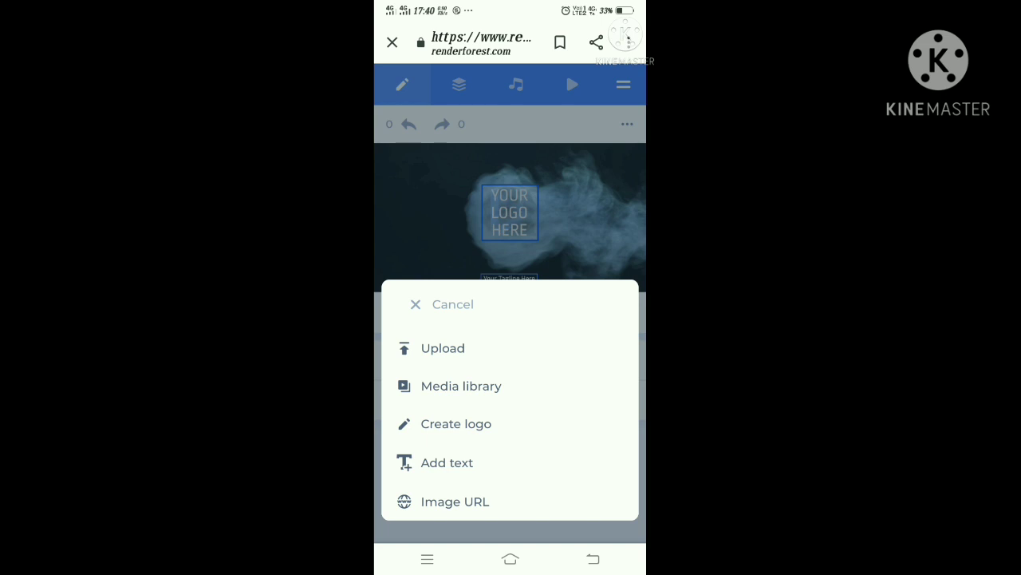
pyautogui.click(443, 348)
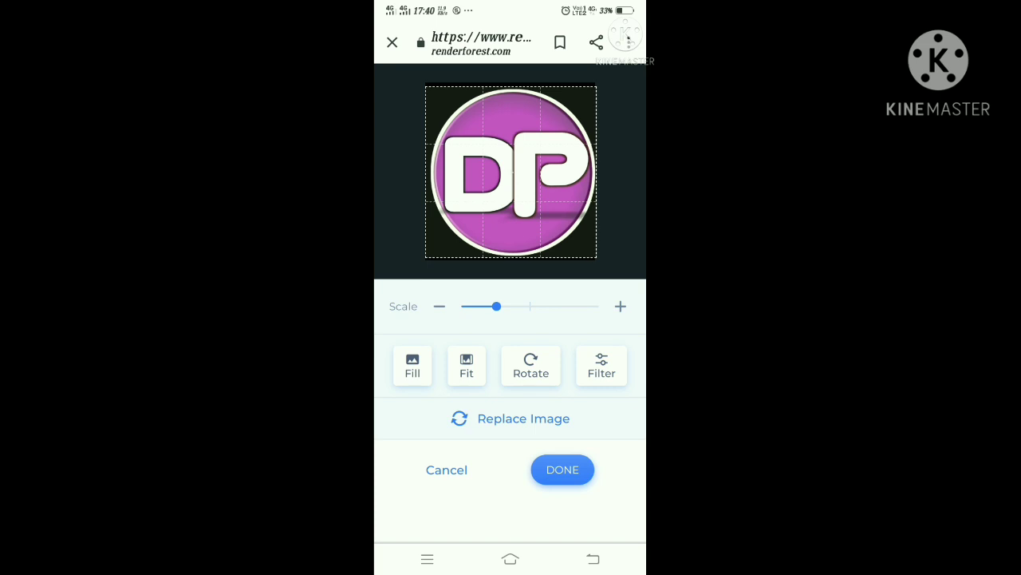
# Place the DP logo and keep the first blue smoke look after trying three others.
pyautogui.click(563, 469)
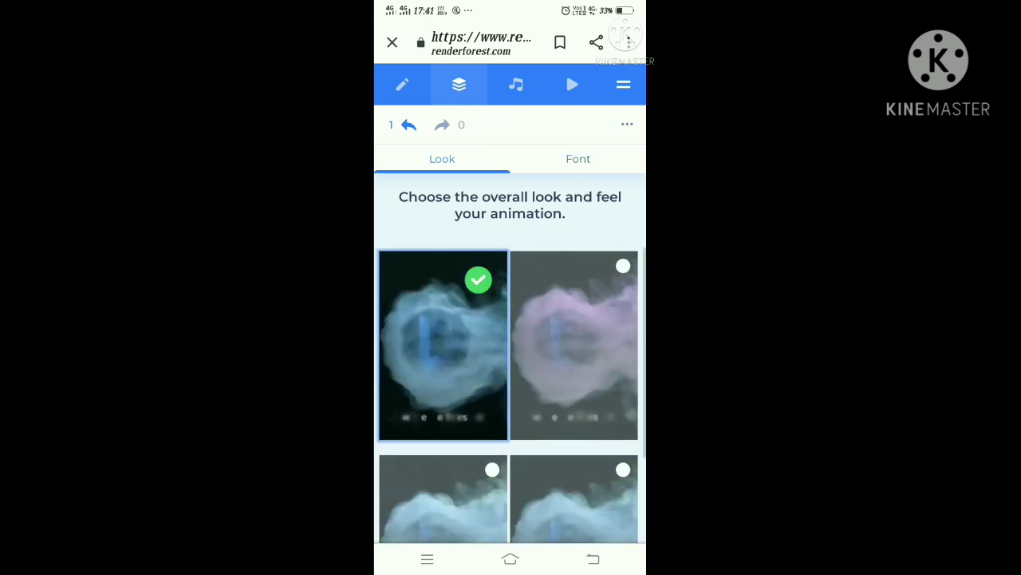
pyautogui.click(574, 345)
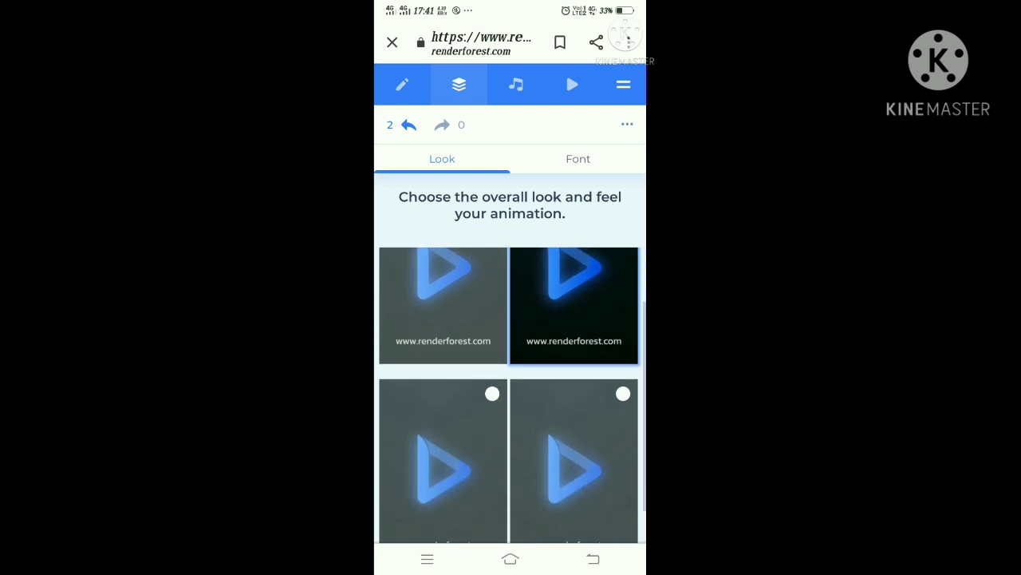
pyautogui.click(443, 459)
pyautogui.click(574, 458)
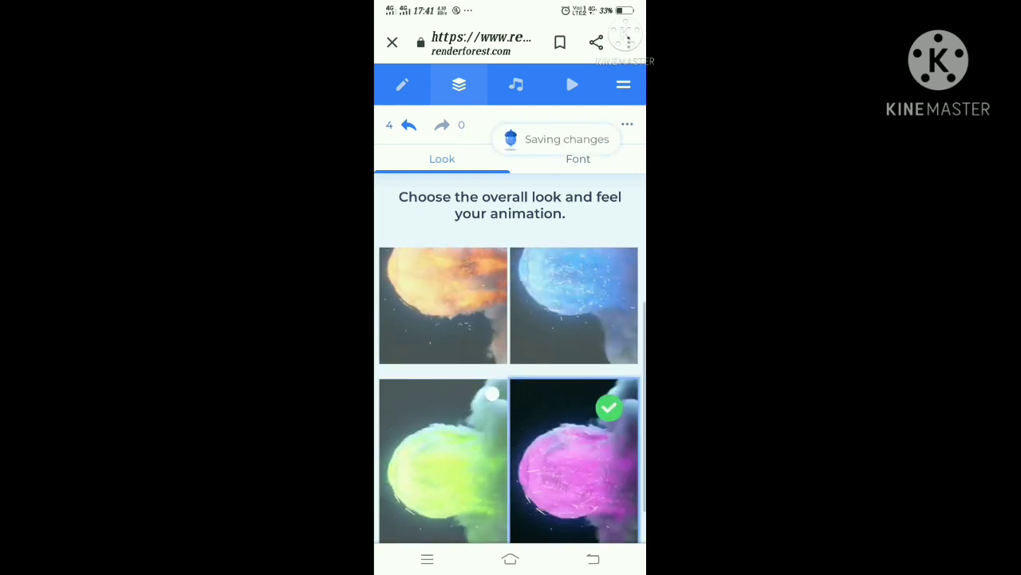
pyautogui.click(442, 345)
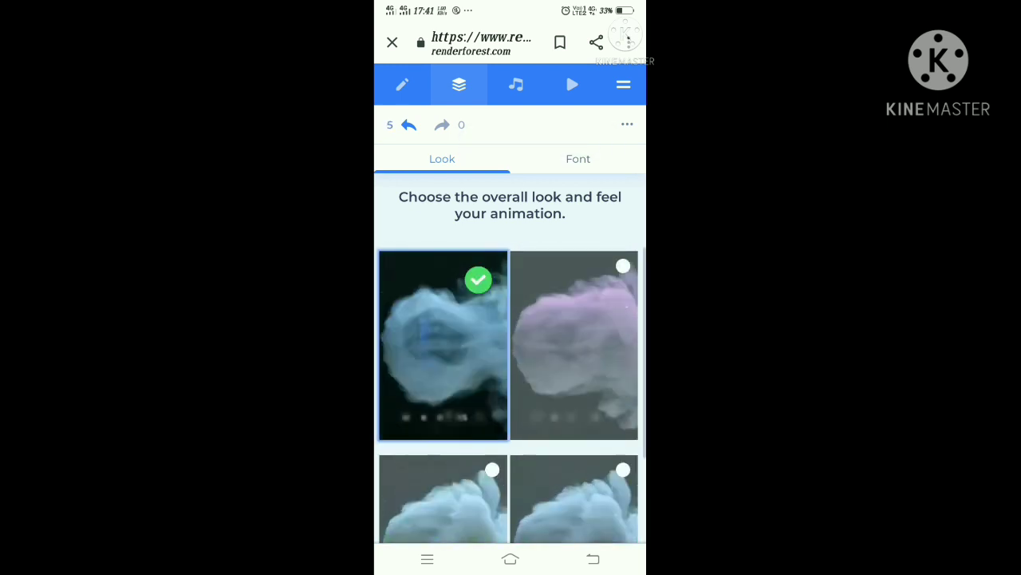
pyautogui.scroll(-3, 510, 391)
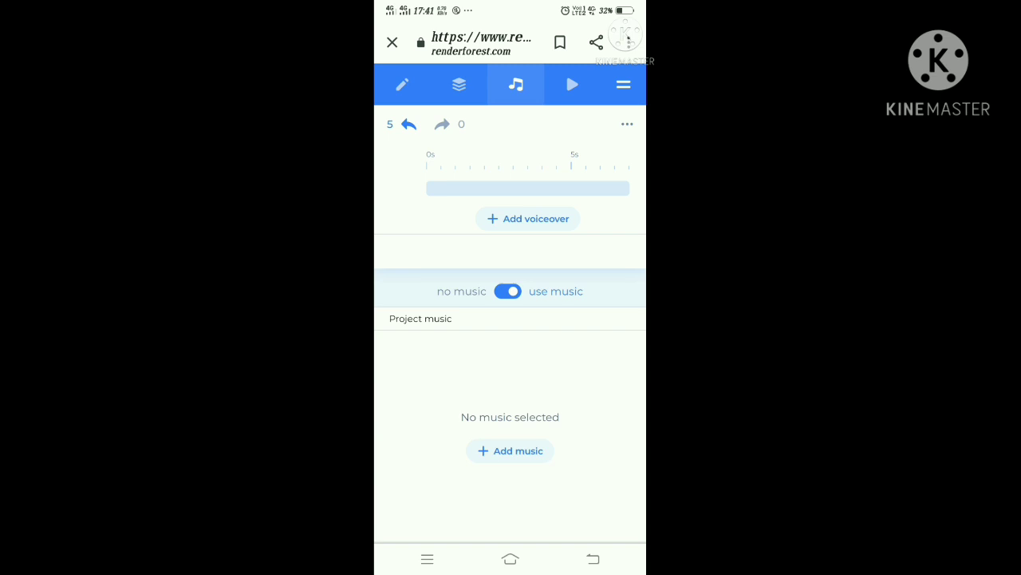
# Compare the free 360p watermarked preview with the paid HD 1080/720 export and its payment page.
pyautogui.click(572, 84)
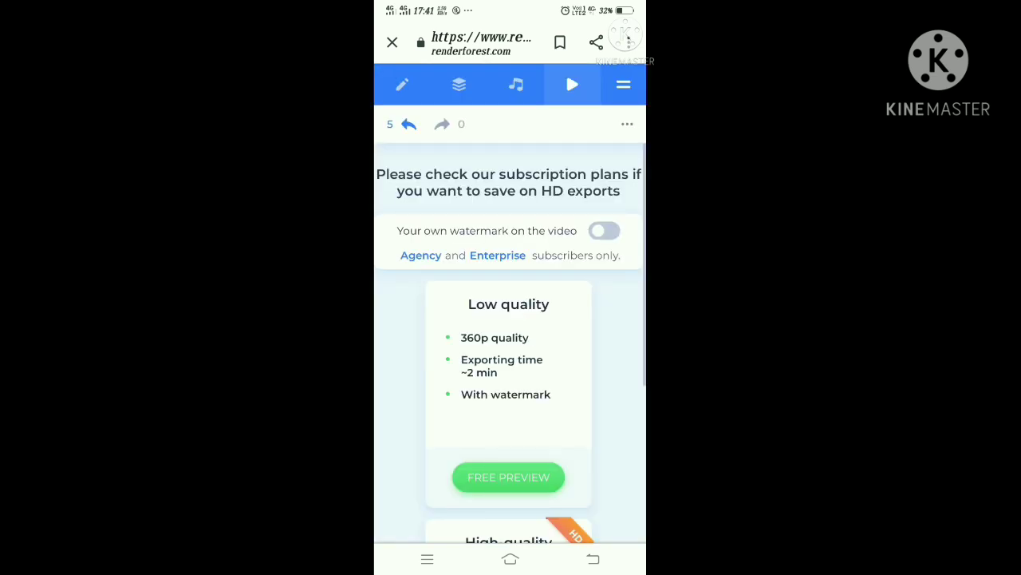
pyautogui.scroll(-3, 509, 344)
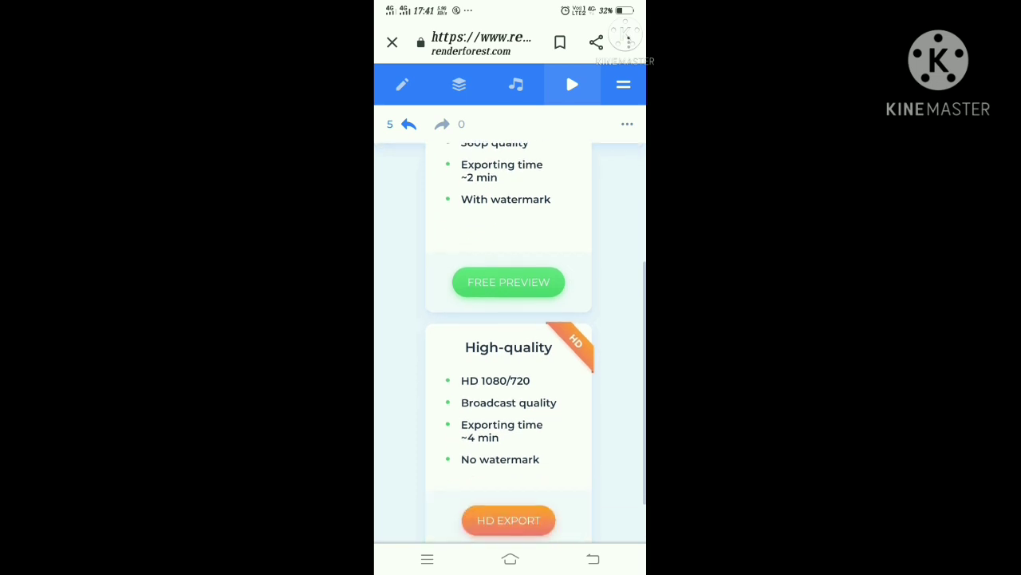
pyautogui.scroll(2, 508, 343)
pyautogui.scroll(-4, 508, 344)
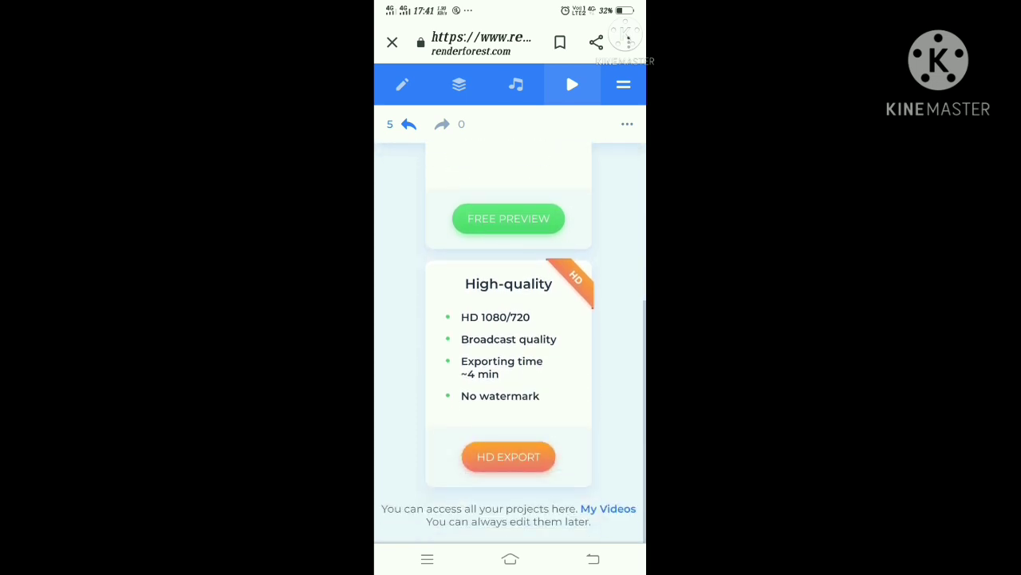
pyautogui.scroll(2, 509, 343)
pyautogui.scroll(-2, 508, 344)
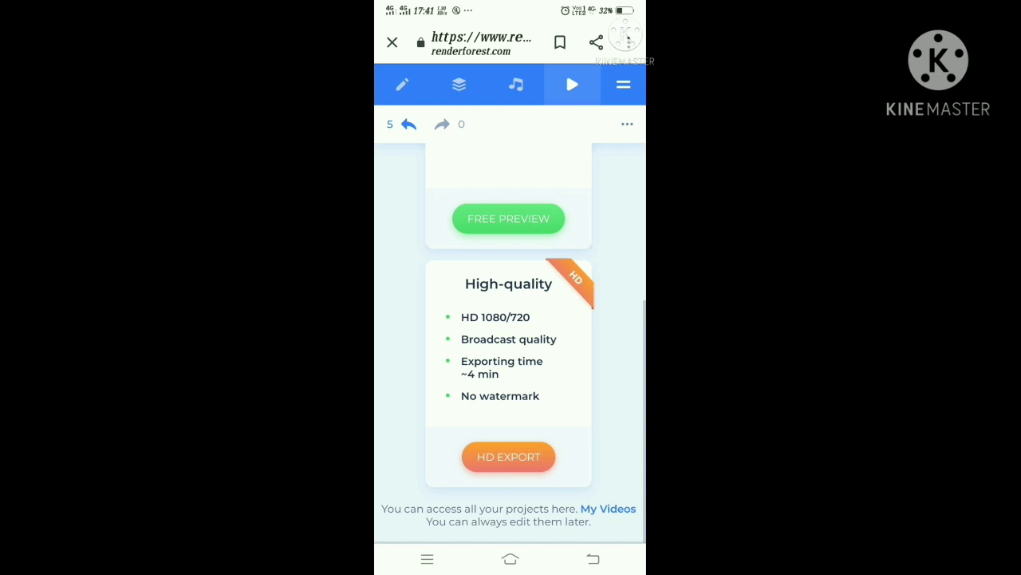
pyautogui.scroll(-3, 511, 320)
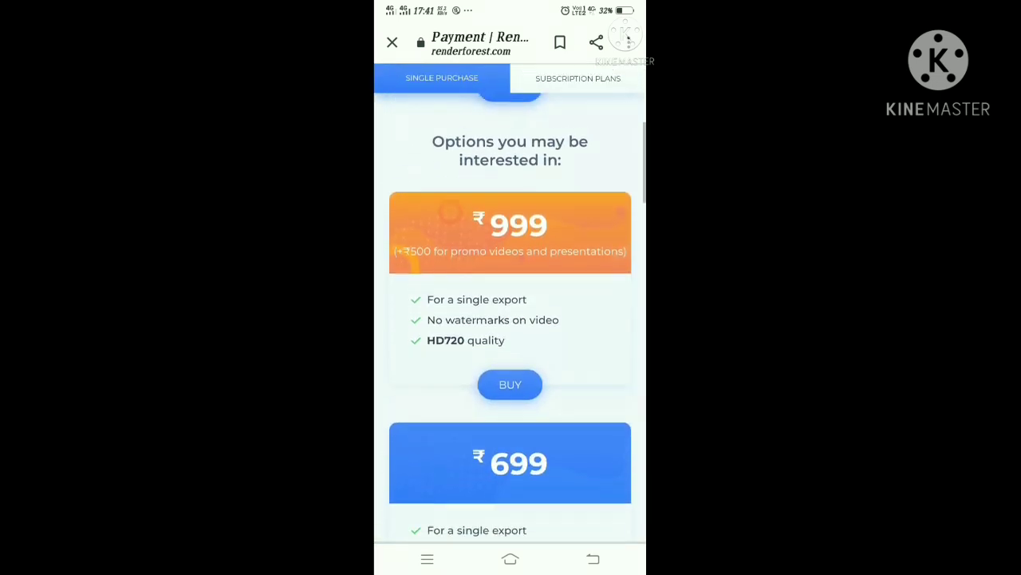
pyautogui.hotkey('alt', 'Left')
pyautogui.scroll(-1, 511, 320)
pyautogui.scroll(-2, 511, 319)
pyautogui.scroll(-1, 511, 344)
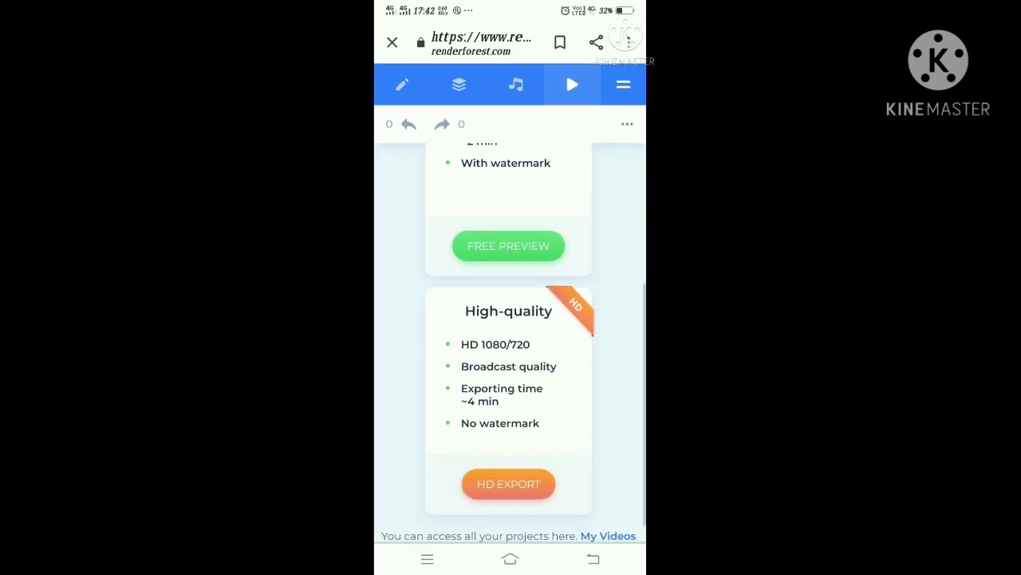
pyautogui.scroll(1, 511, 343)
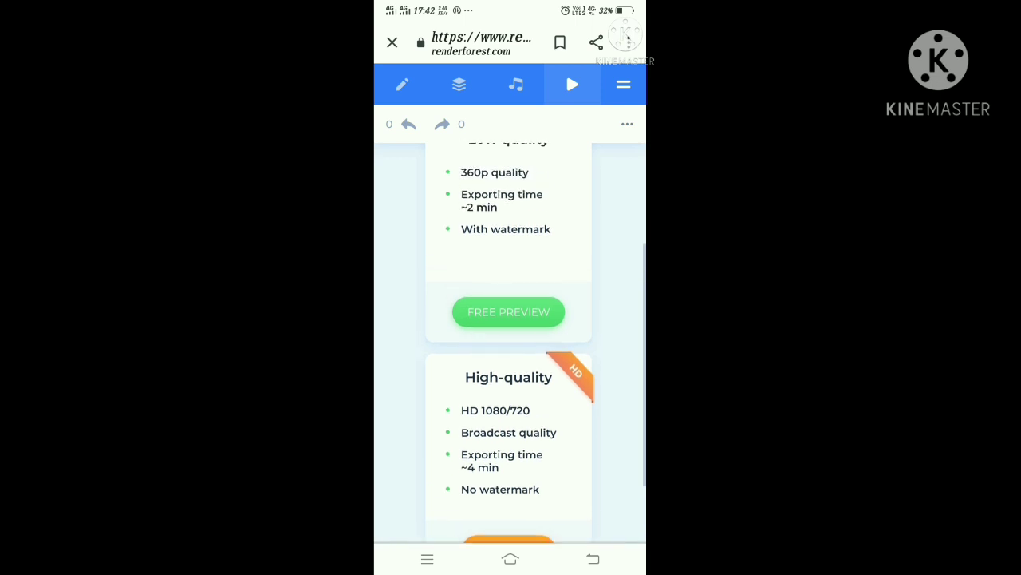
# Render the free 360p preview of Igniting Logo Reveal, then play and replay it.
pyautogui.click(508, 311)
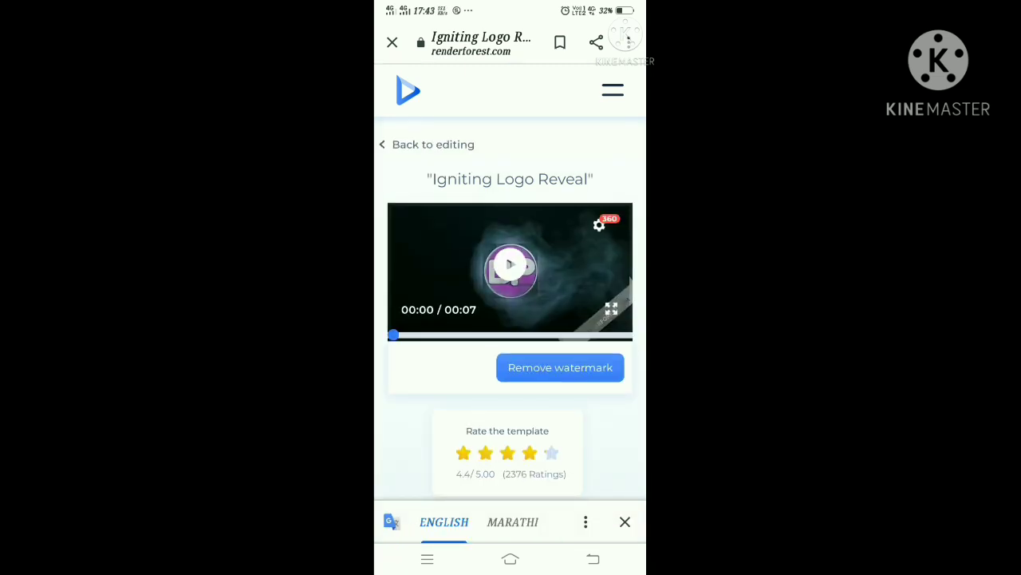
pyautogui.click(510, 265)
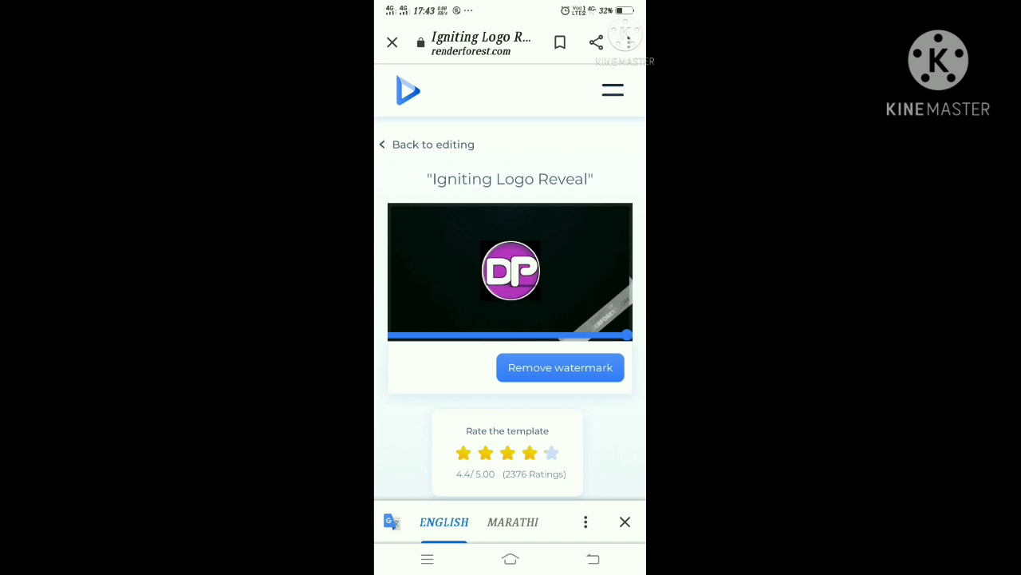
pyautogui.click(510, 269)
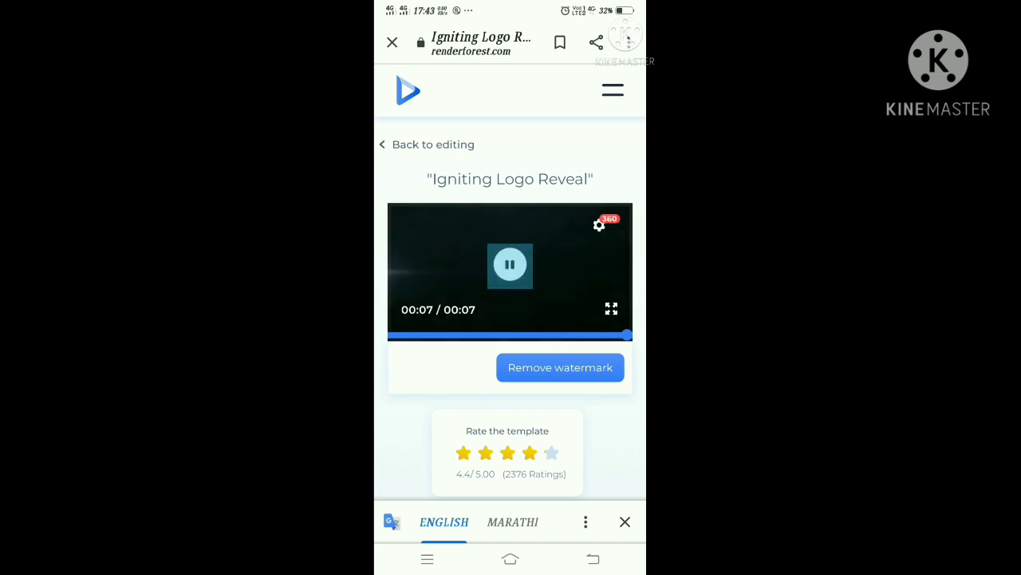